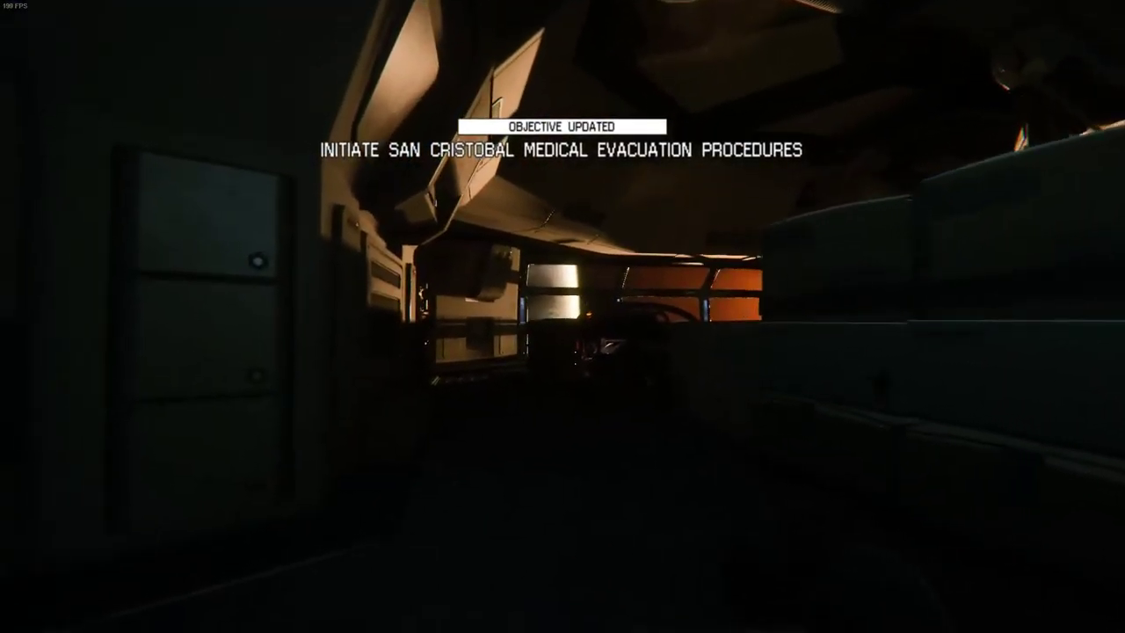
{"action": "key", "text": "q"}
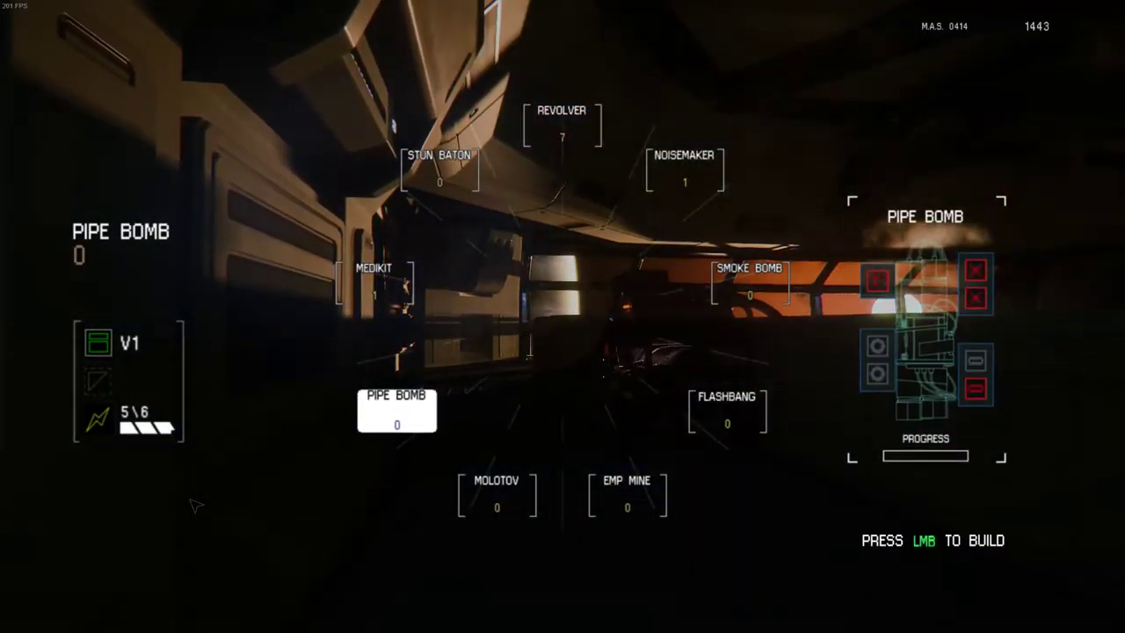
{"action": "key", "text": "q"}
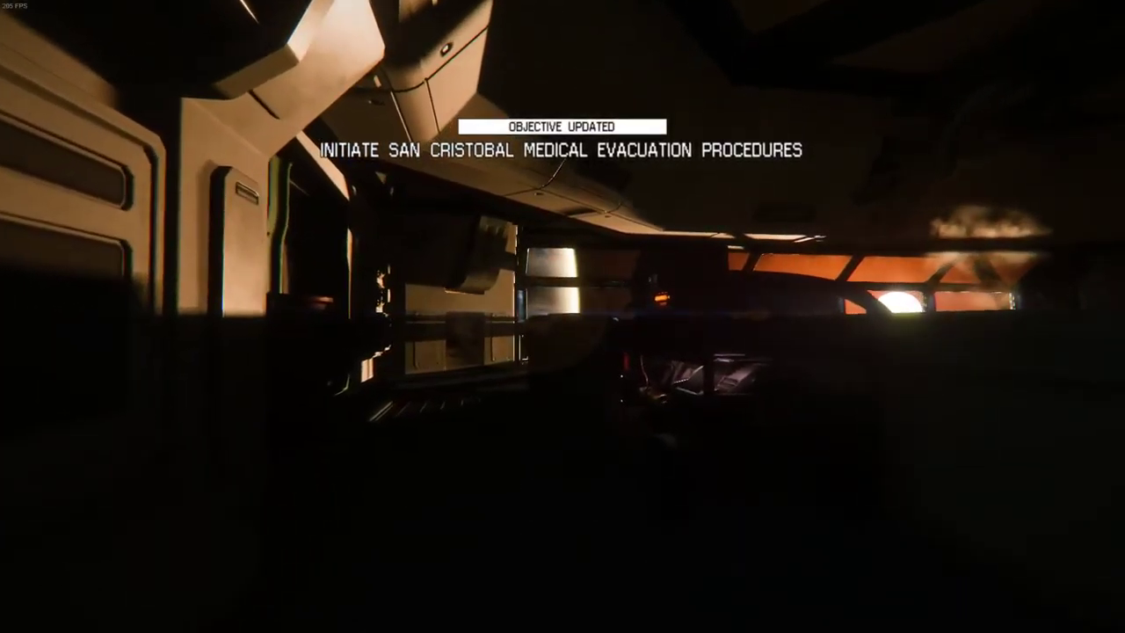